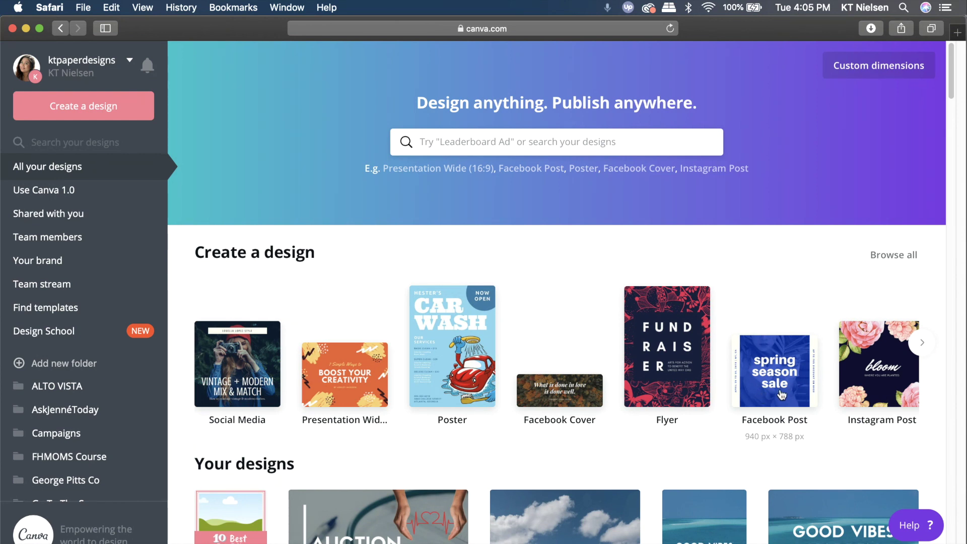
Start a new Facebook post and open the KIDS photo folder
left_click(781, 395)
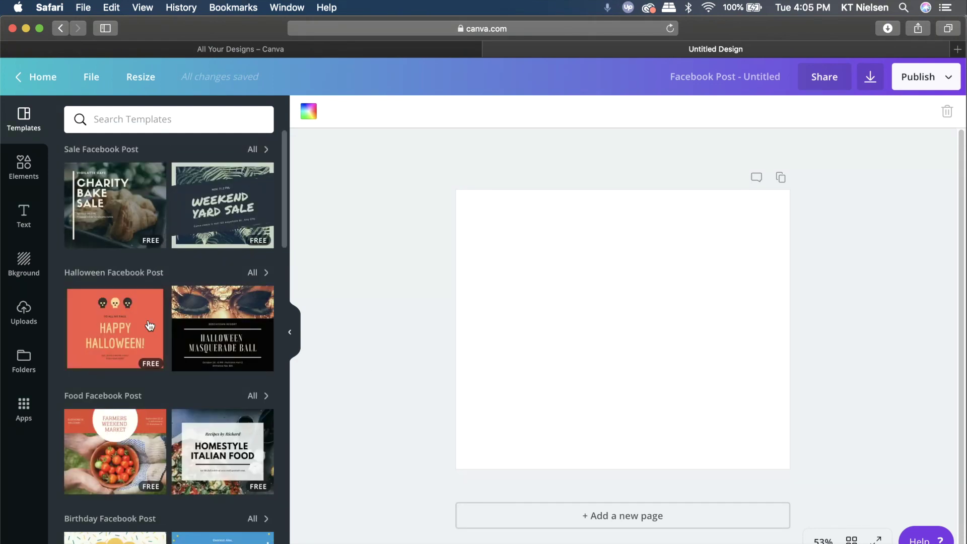
left_click(21, 364)
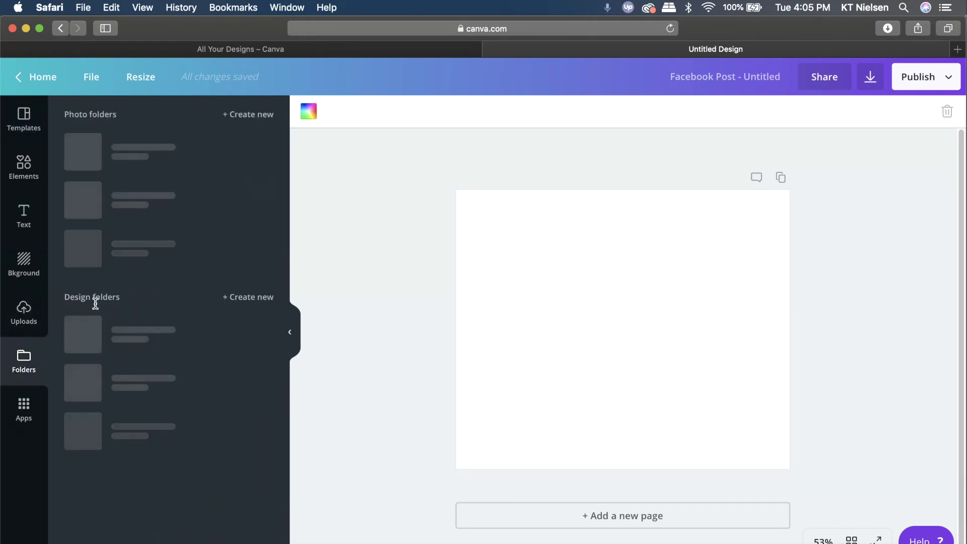
left_click(89, 382)
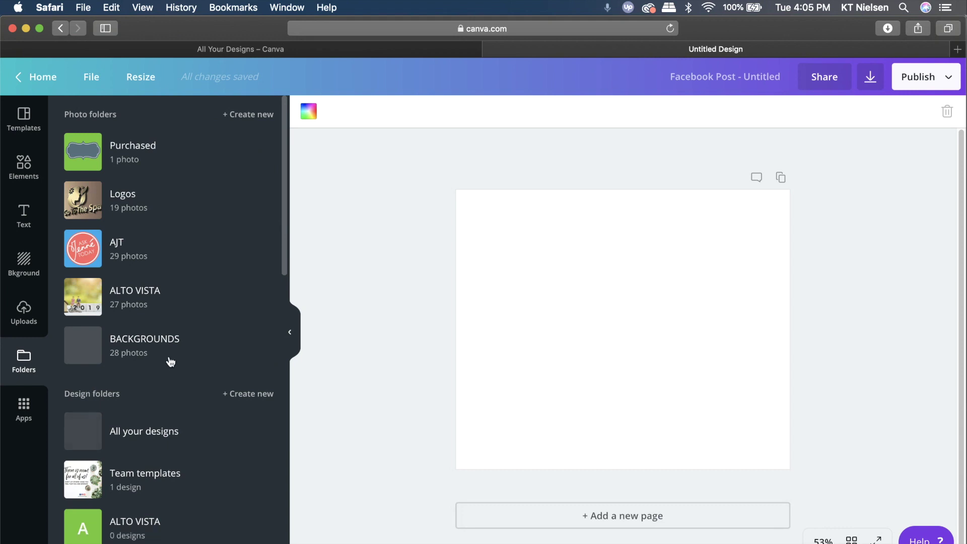
scroll(204, 366, "down", 3)
scroll(204, 366, "down", 20)
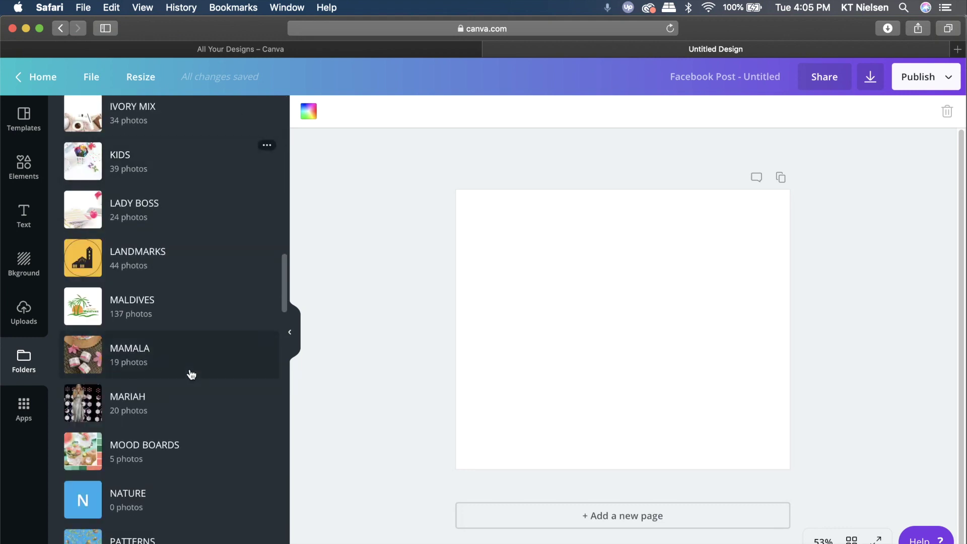
left_click(124, 184)
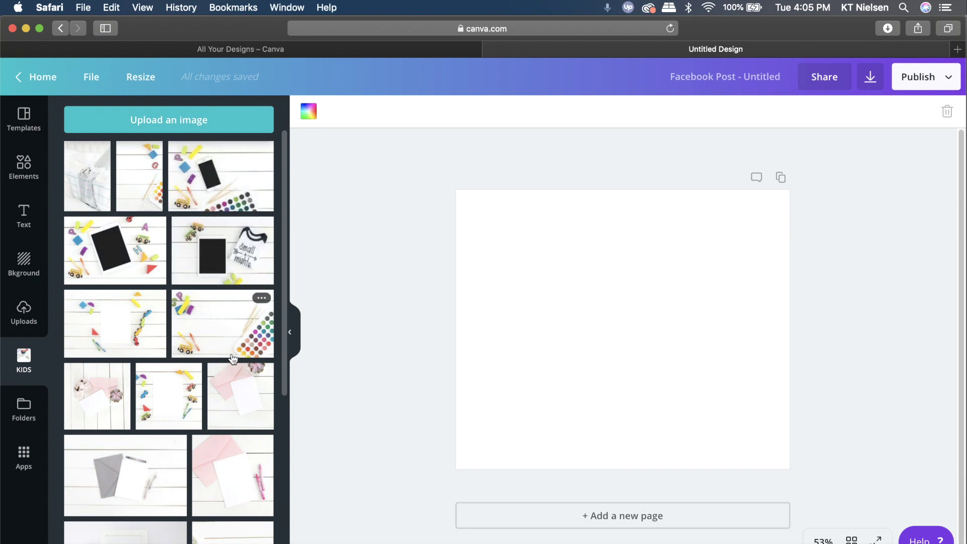
Make the paint-palette photo with crayons and toy bus the page background
left_click(219, 336)
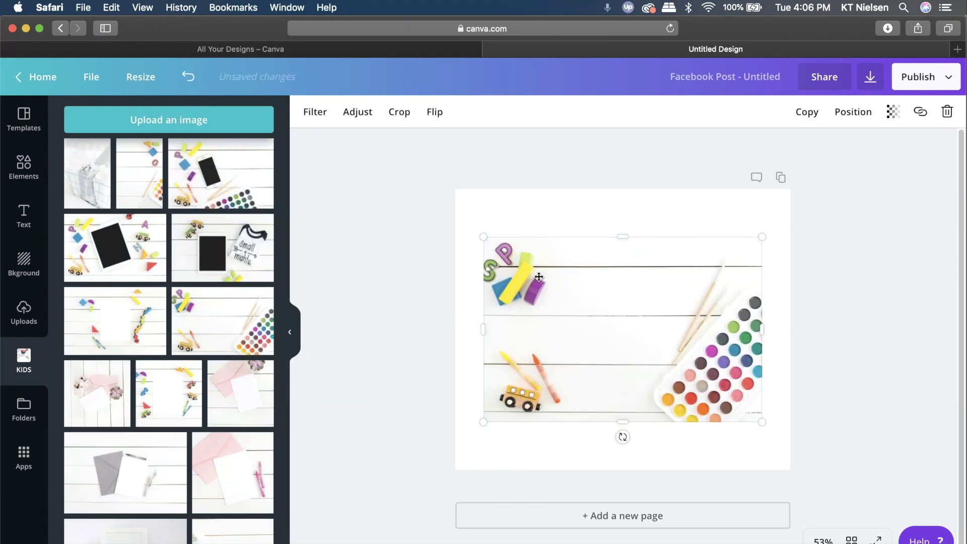
key("Delete")
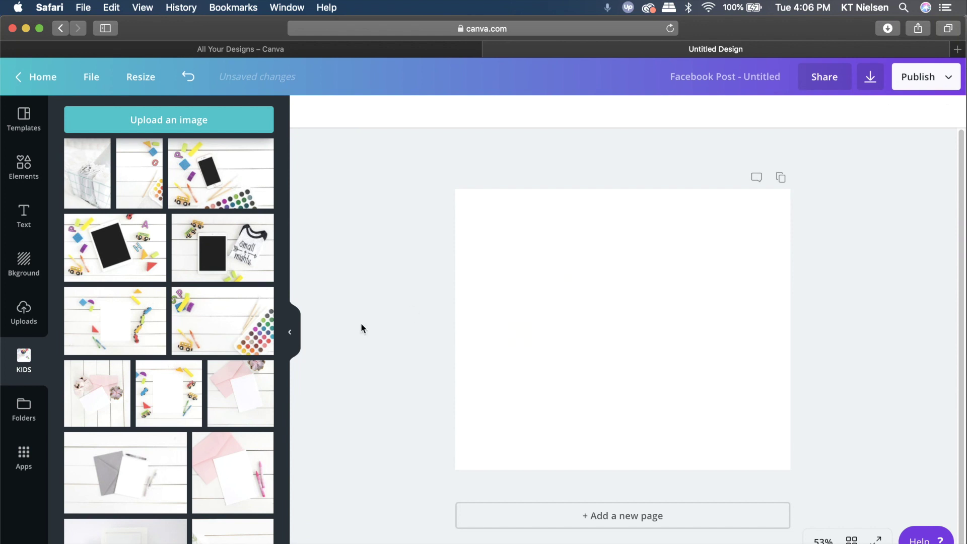
mouse_move(236, 324)
left_mouse_down()
mouse_move(518, 304)
mouse_move(473, 302)
left_mouse_up()
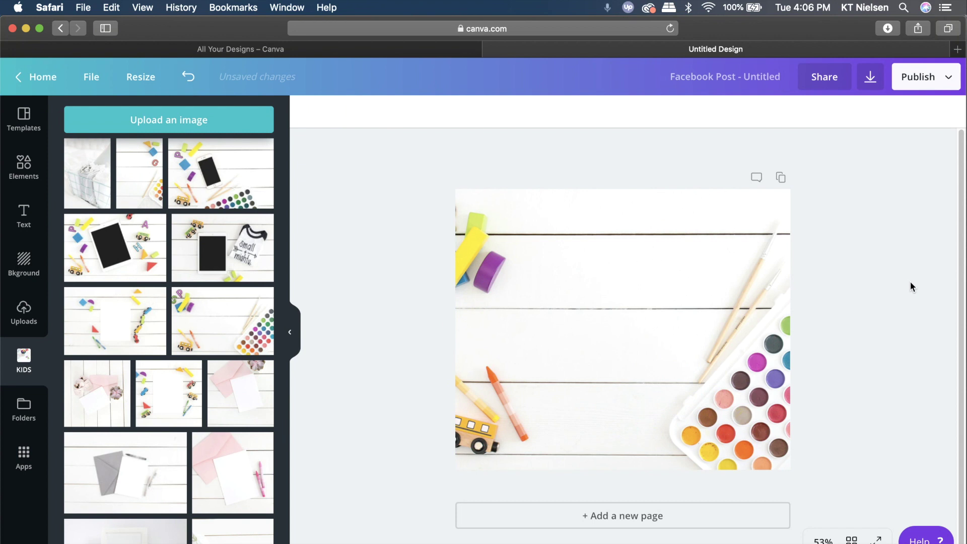
left_click(551, 322)
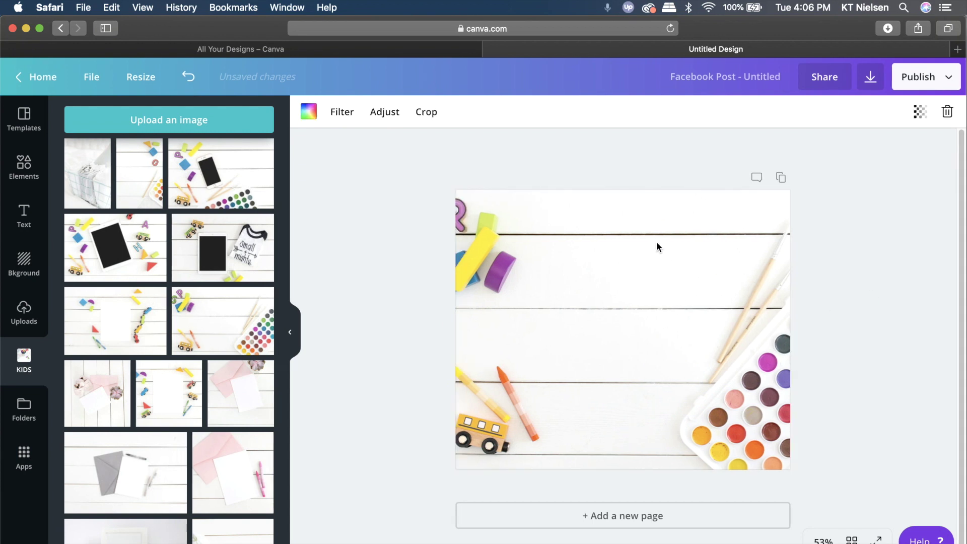
left_click(20, 220)
Add a text box and replace its placeholder with the word HOMESCHOOLING
left_click(156, 157)
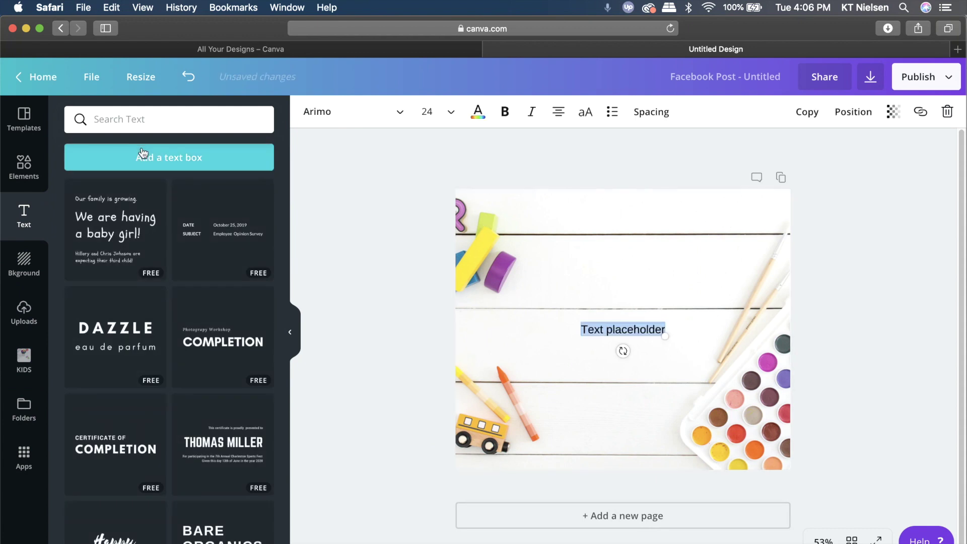
left_click(427, 111)
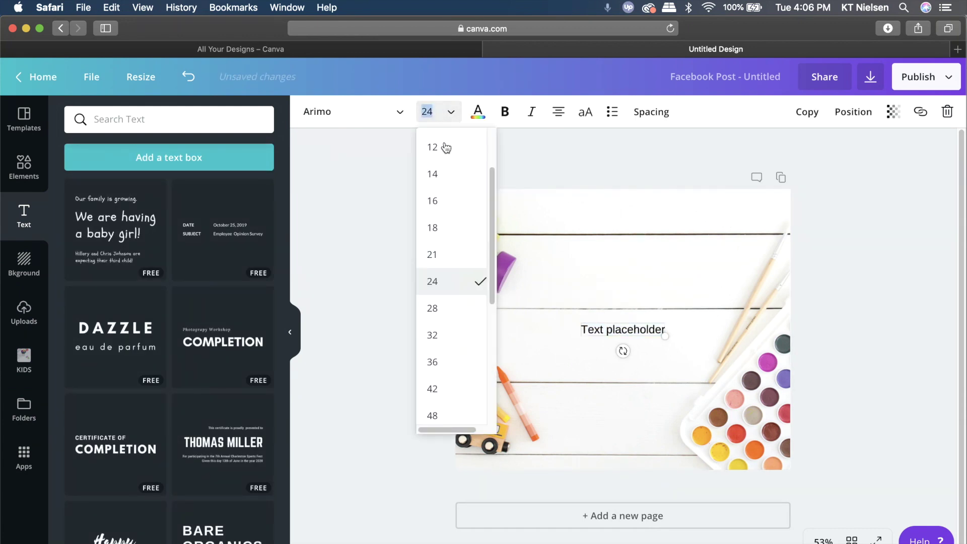
left_click(434, 388)
left_click_drag(663, 364, 655, 302)
double_click(589, 283)
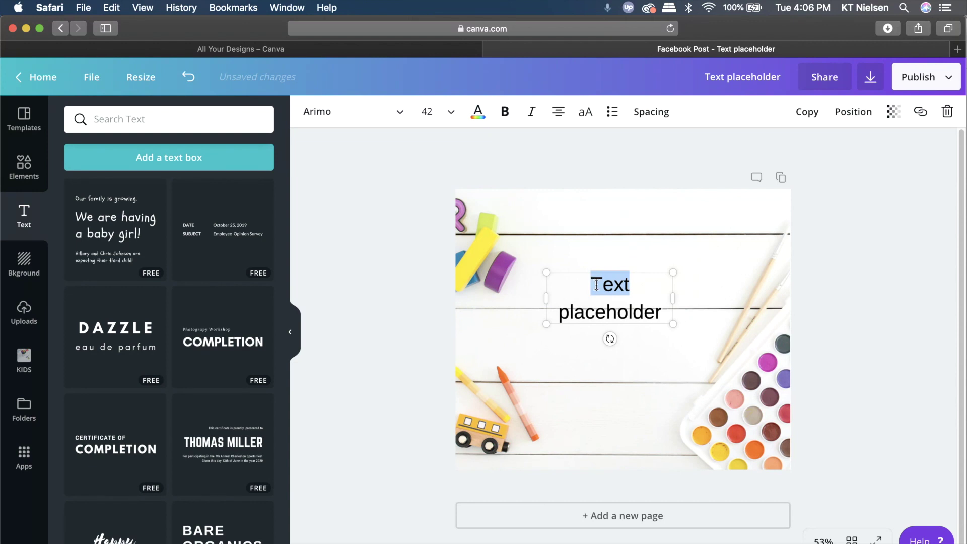
type("HOMESCHOOLIN")
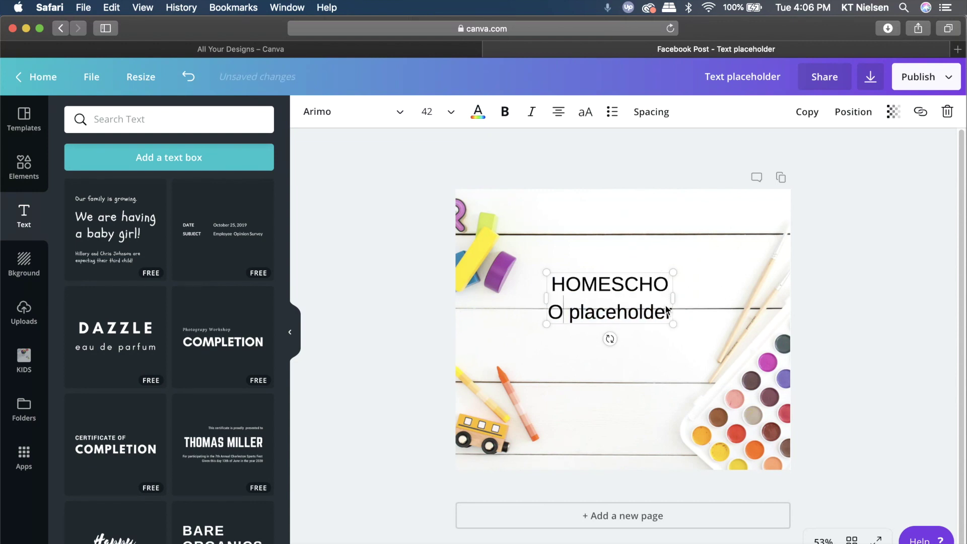
type("G")
left_click_drag(674, 312, 711, 312)
left_click_drag(579, 314, 540, 283)
key("BackSpace")
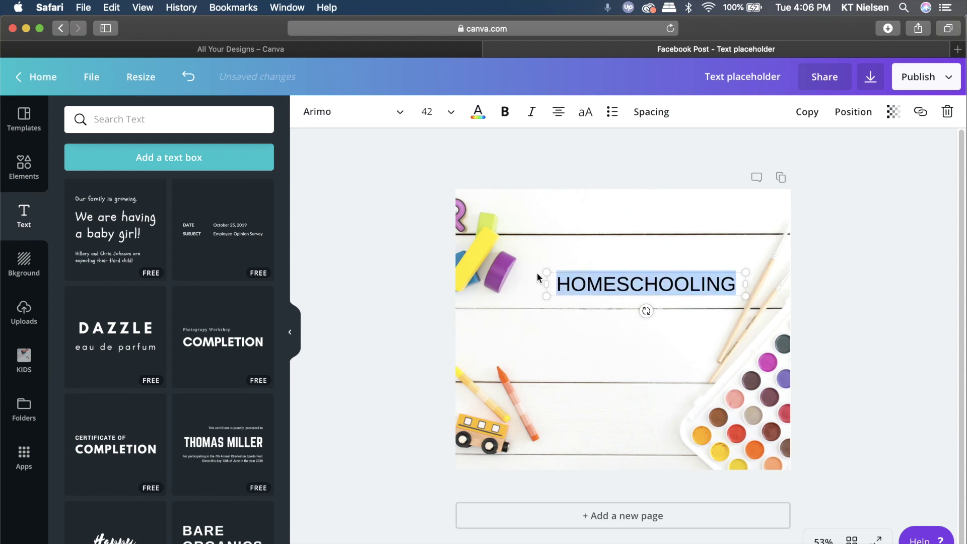
Make the heading bold Montserrat at size 48, widened to fit one line
left_click(505, 112)
left_click(385, 112)
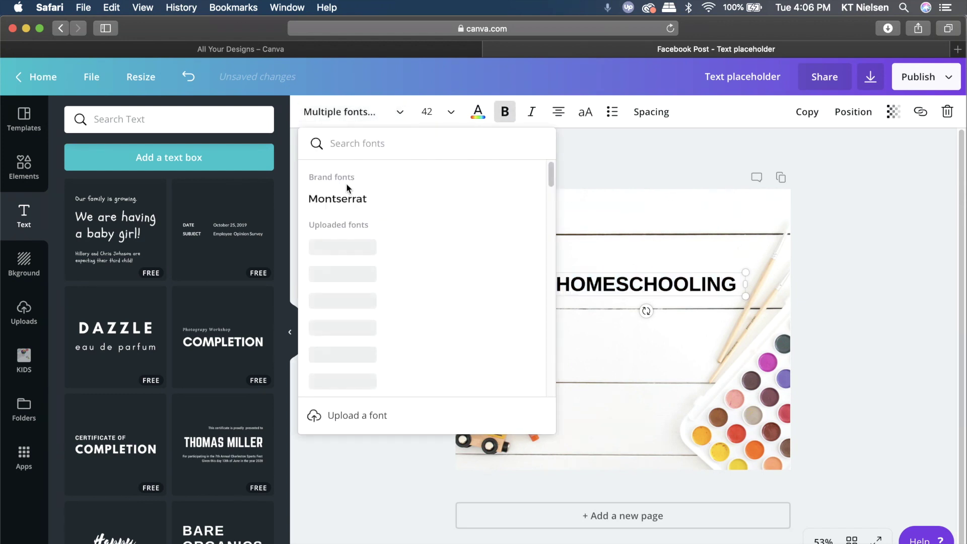
left_click(353, 209)
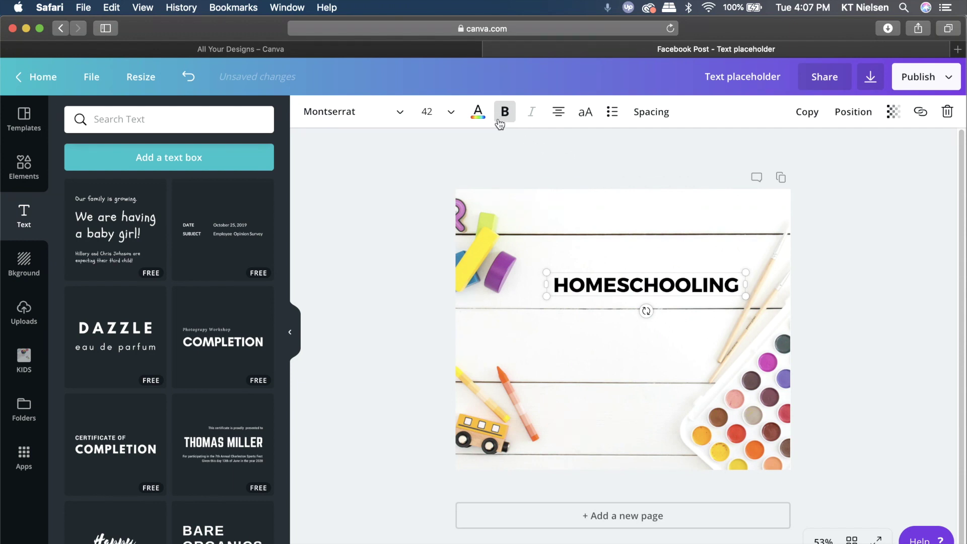
left_click(446, 111)
left_click(450, 307)
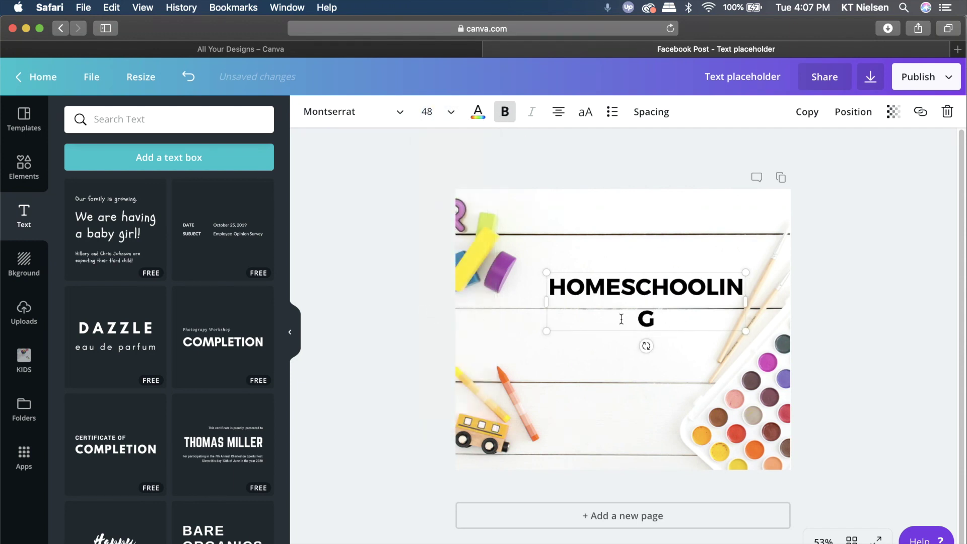
left_click_drag(546, 302, 512, 298)
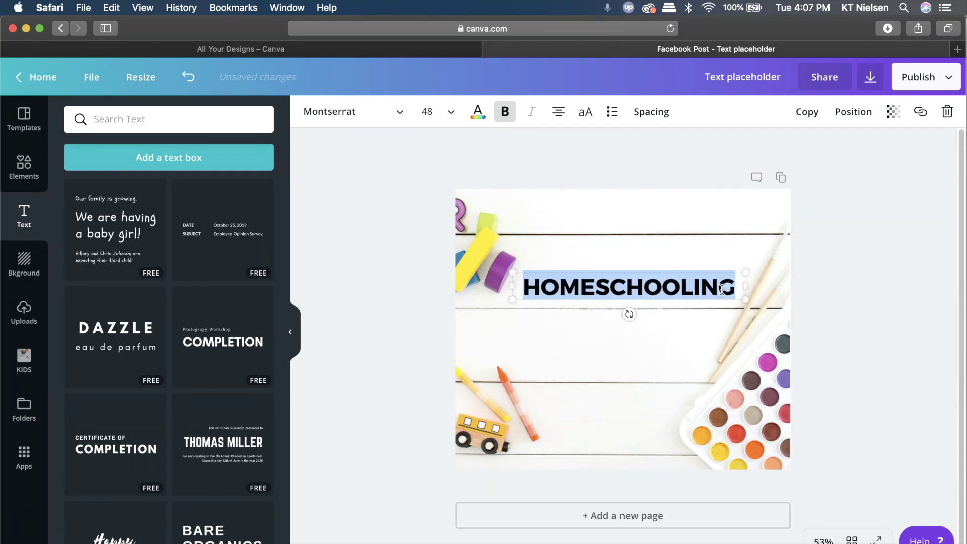
Add a second line 'IS FUN!' and move the heading just below the page centre
key("Return")
type("IS FUN!")
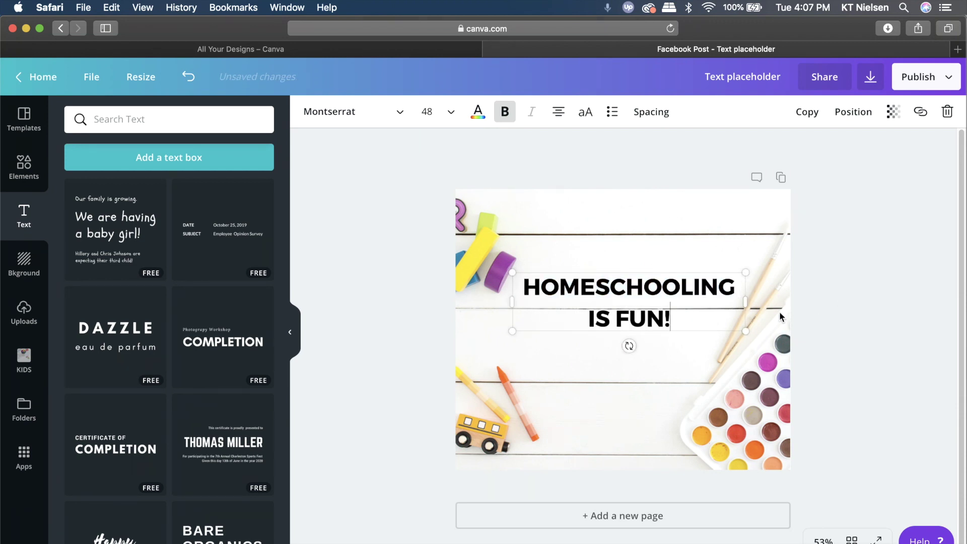
left_click_drag(623, 327, 612, 363)
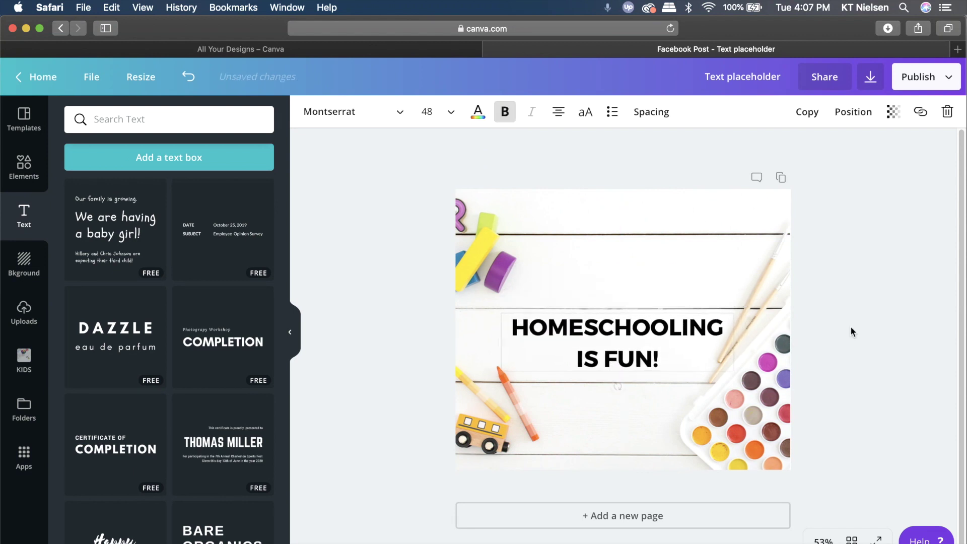
left_click(902, 322)
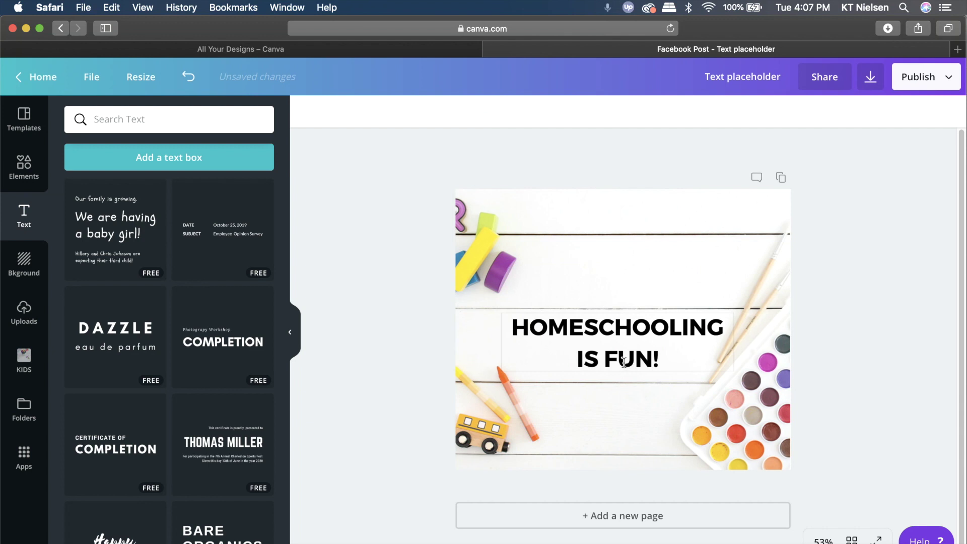
left_click(162, 157)
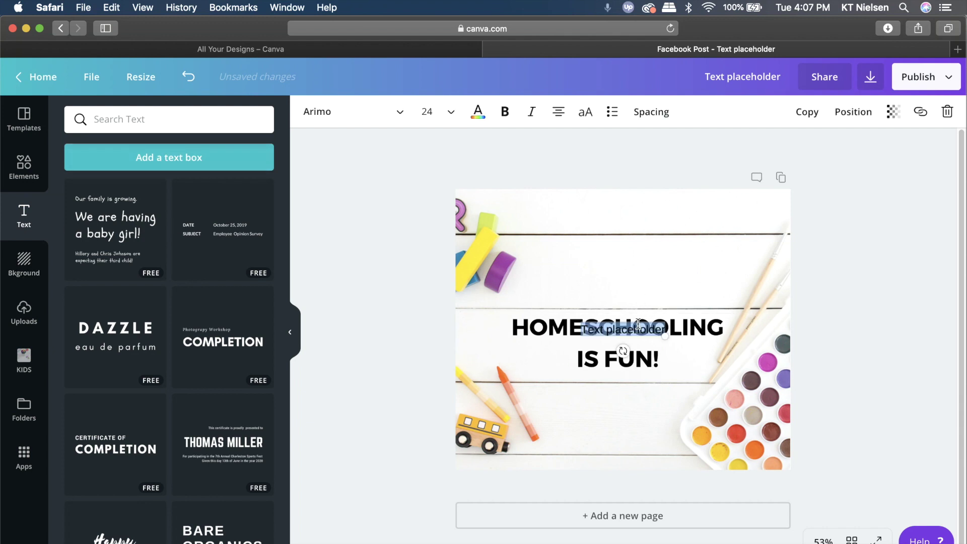
left_click(641, 398)
left_click_drag(644, 330, 569, 430)
double_click(648, 435)
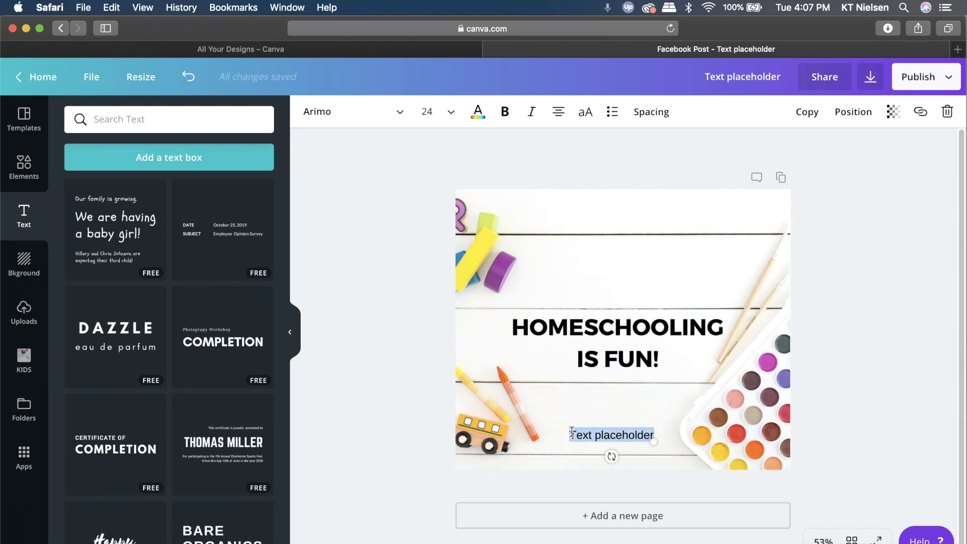
type("www.")
type("yhou")
key("BackSpace")
key("BackSpace")
key("BackSpace")
type("ou")
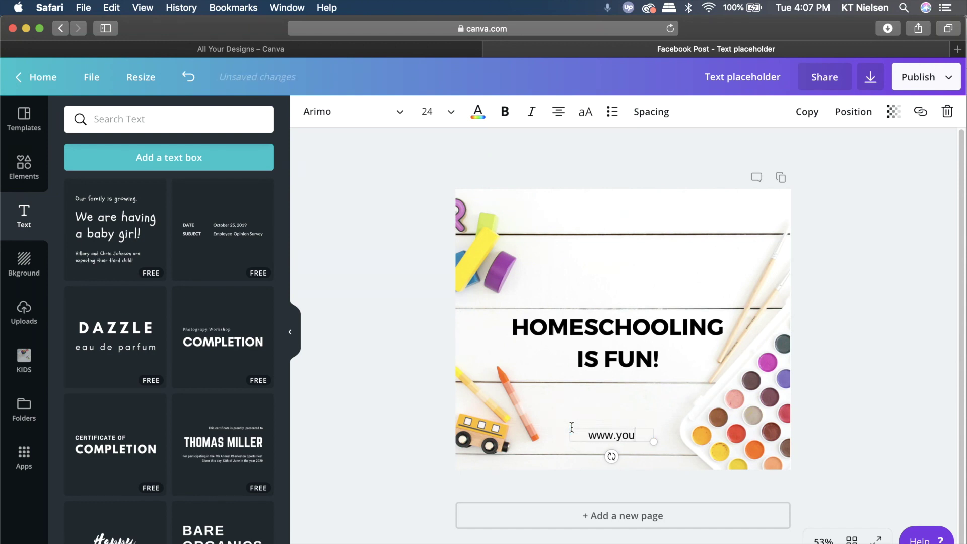
type("rwebsite.com")
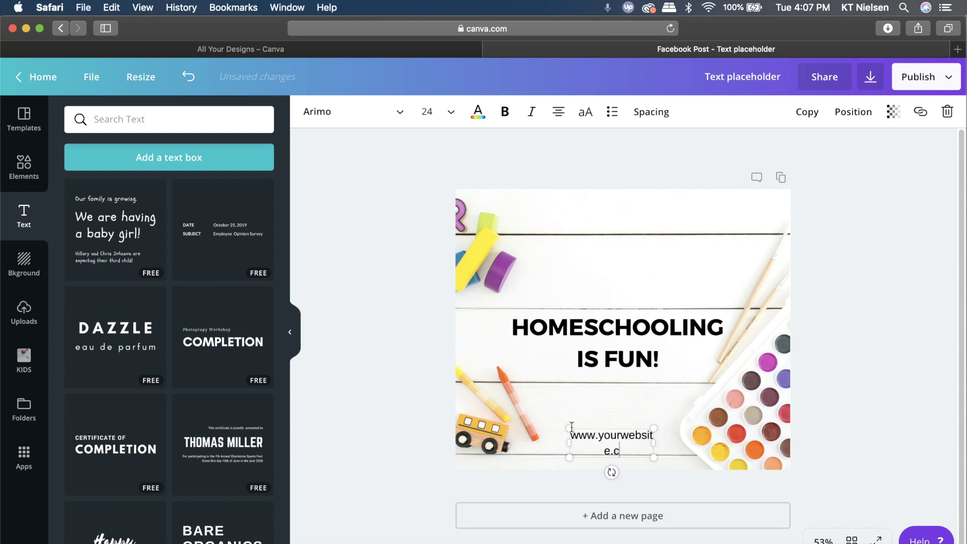
left_click_drag(654, 443, 629, 443)
left_click(661, 412)
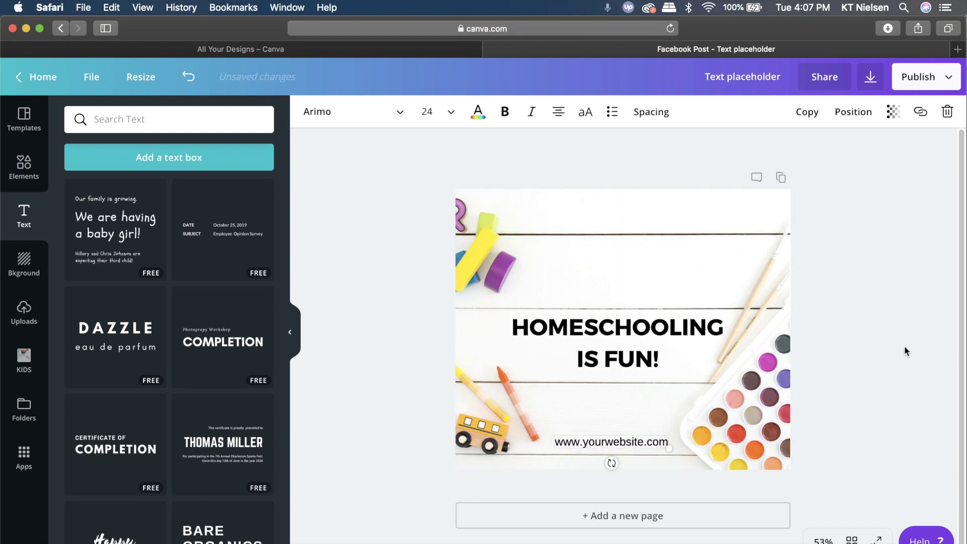
left_click(905, 345)
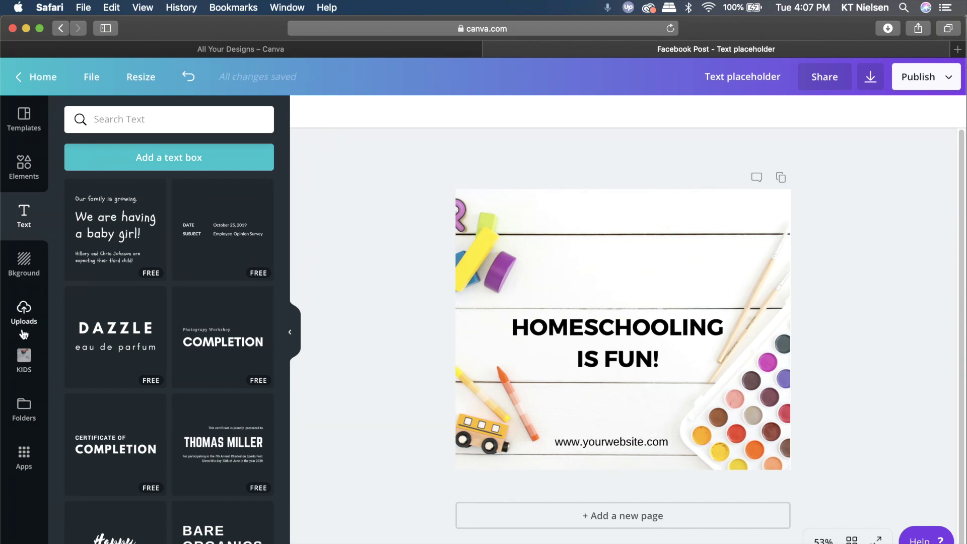
Search Elements for 'kid' and place a shrunken three-children graphic at the top centre
left_click(22, 174)
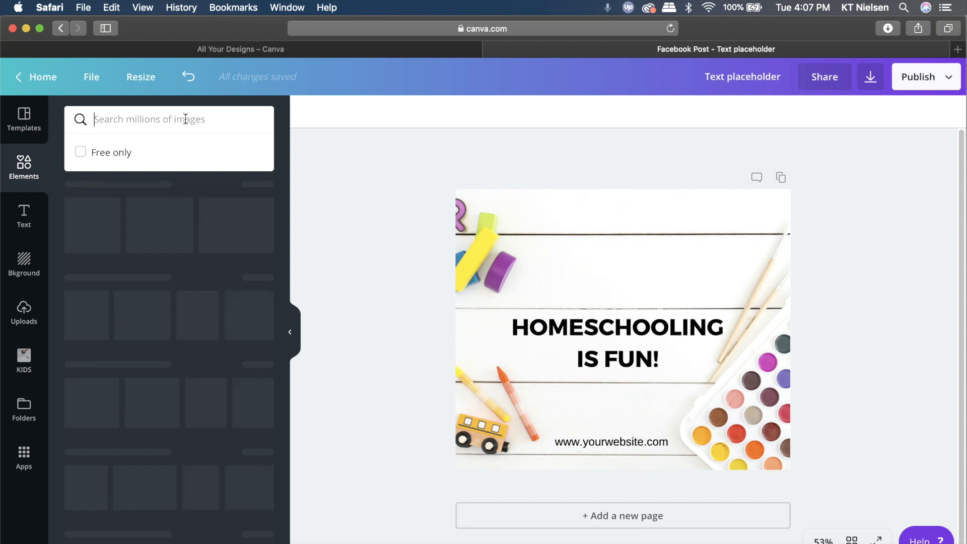
type("baby")
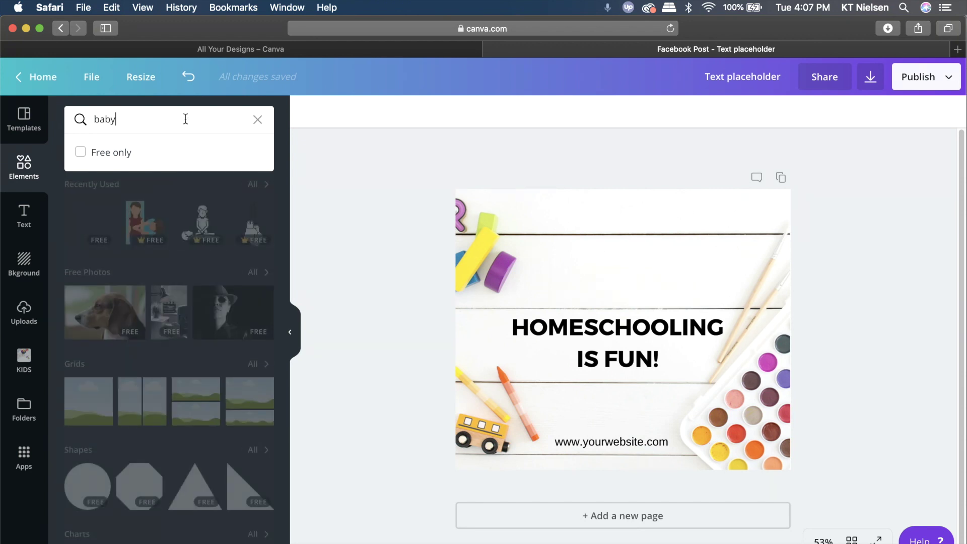
key("BackSpace")
key("BackSpace")
key("BackSpace")
key("BackSpace")
type("kid")
key("Return")
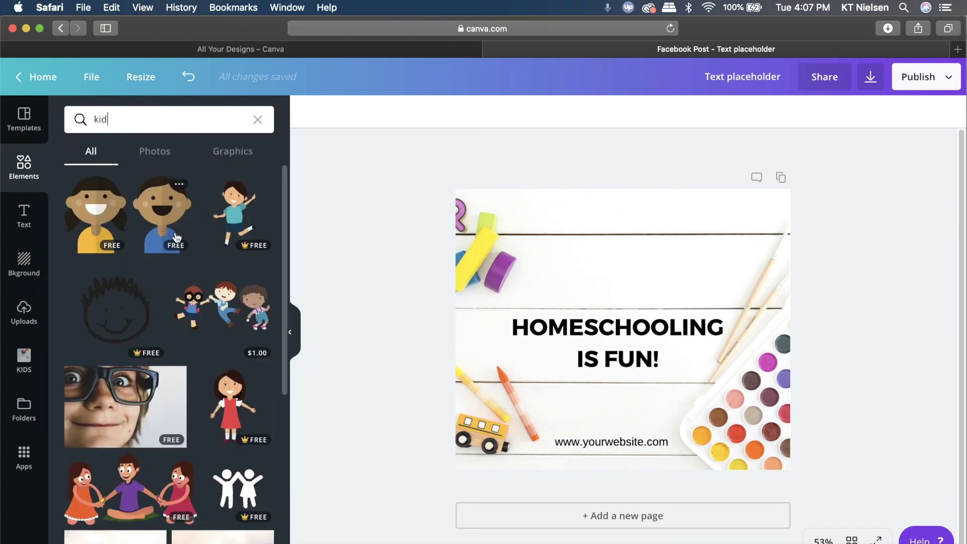
left_click(134, 504)
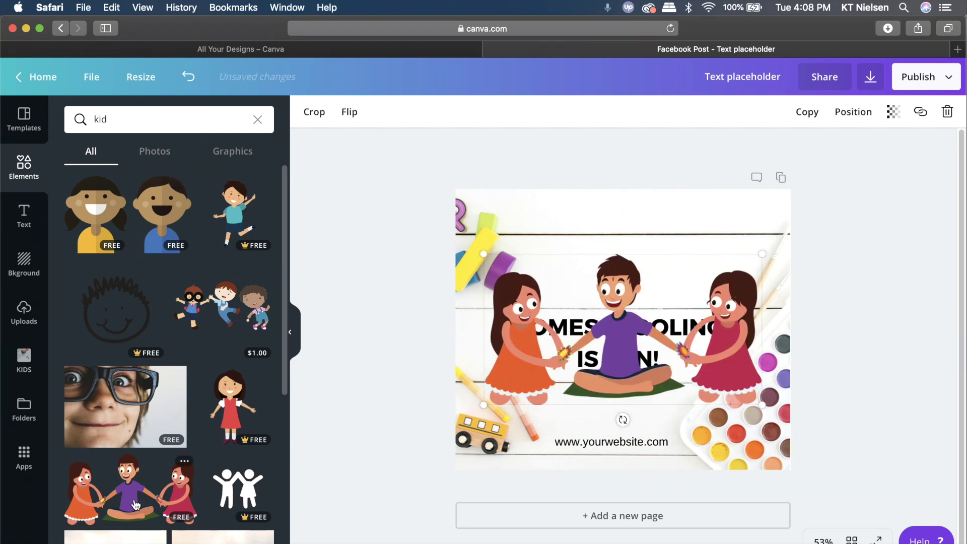
left_click_drag(762, 405, 646, 248)
left_click(680, 298)
left_click(863, 267)
Deselect the graphic and bring up the Resize size options
left_click(888, 261)
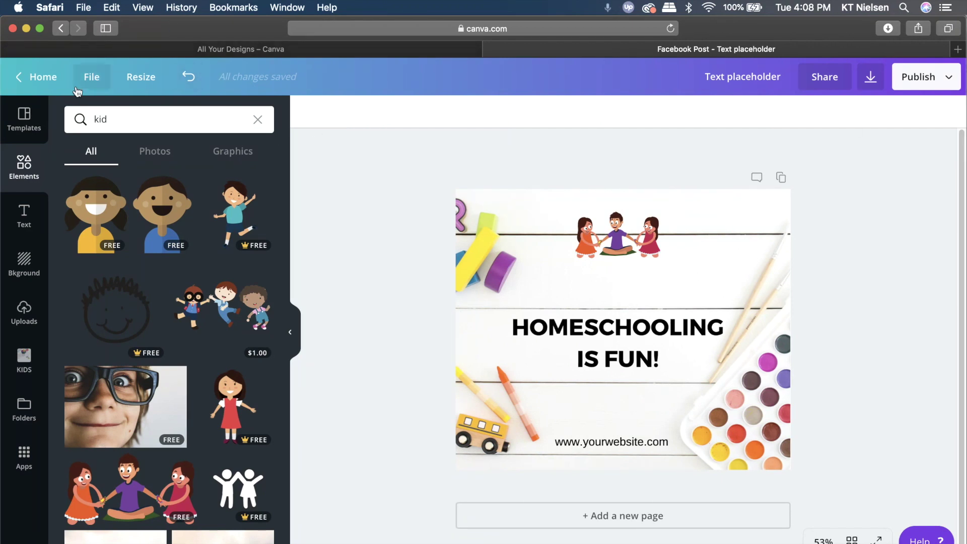
left_click(139, 77)
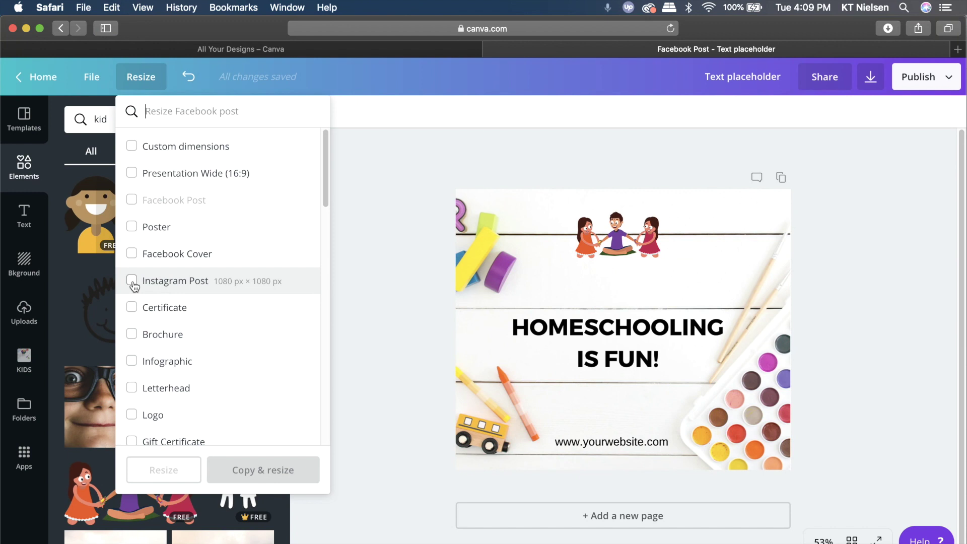
Make a 1080 × 1080 Instagram Post copy of the design
left_click(132, 282)
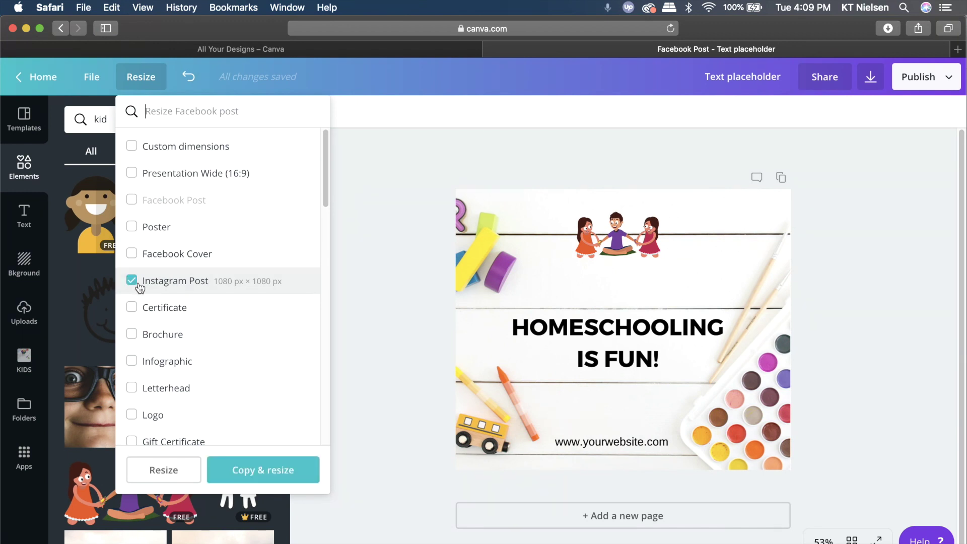
left_click(264, 483)
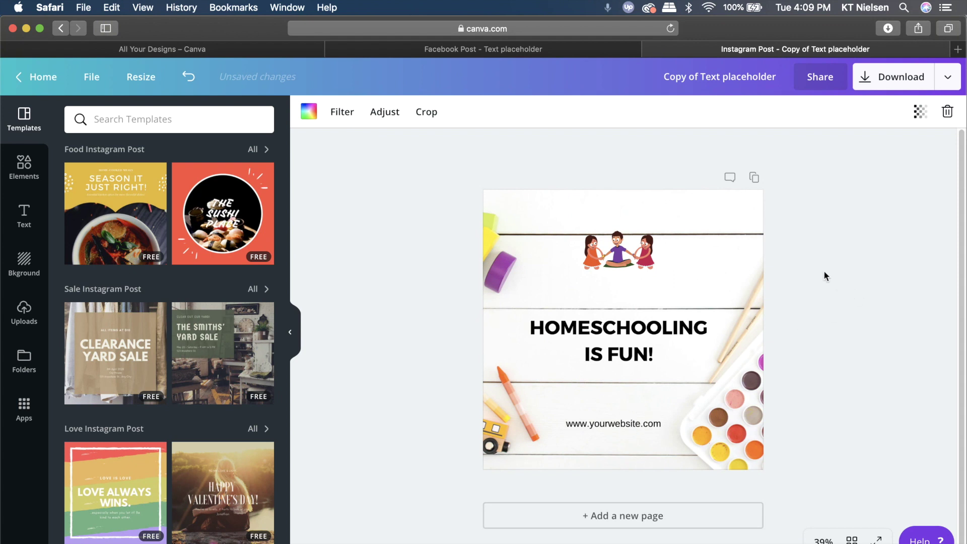
Nudge the children illustration up and right and move the website text lower
left_click_drag(615, 258, 625, 242)
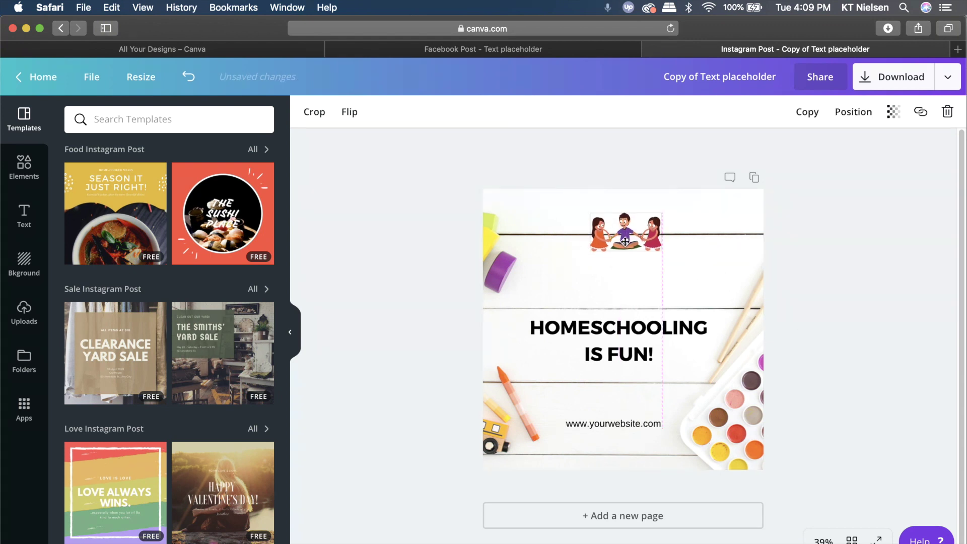
left_click_drag(651, 424, 651, 439)
left_click(845, 331)
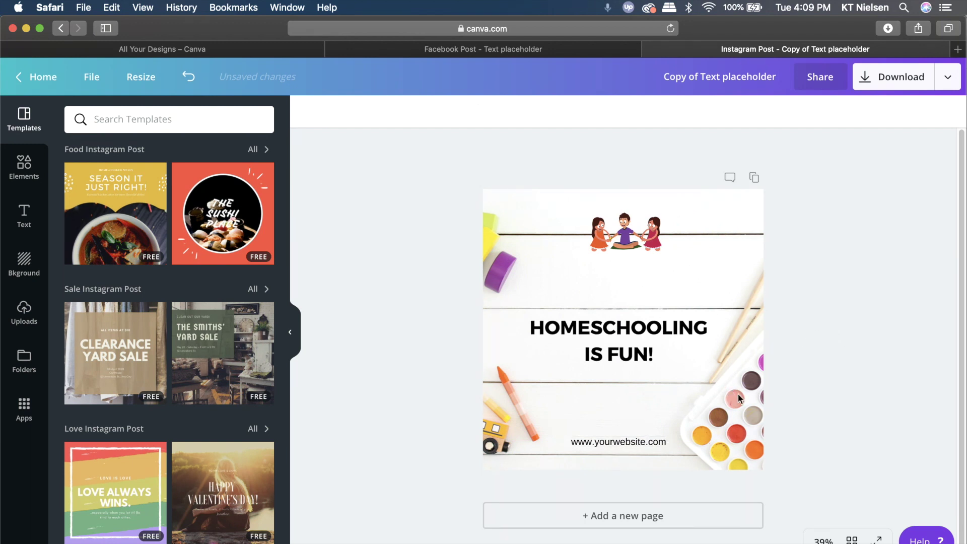
Slide the background photo left to show the toy blocks and bus
double_click(744, 235)
left_click_drag(744, 262, 963, 244)
left_click(933, 263)
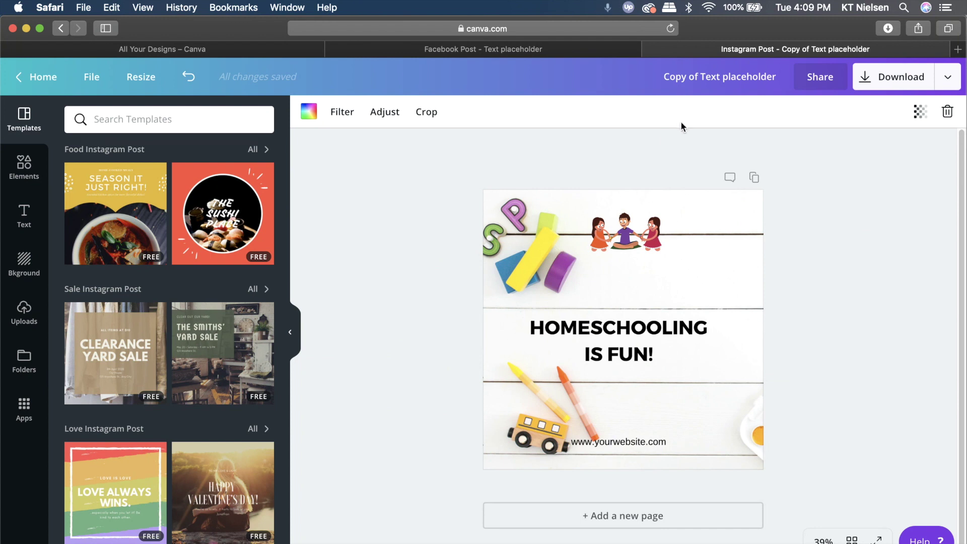
Rename the Instagram copy to 'IG Post'
left_click_drag(664, 77, 786, 74)
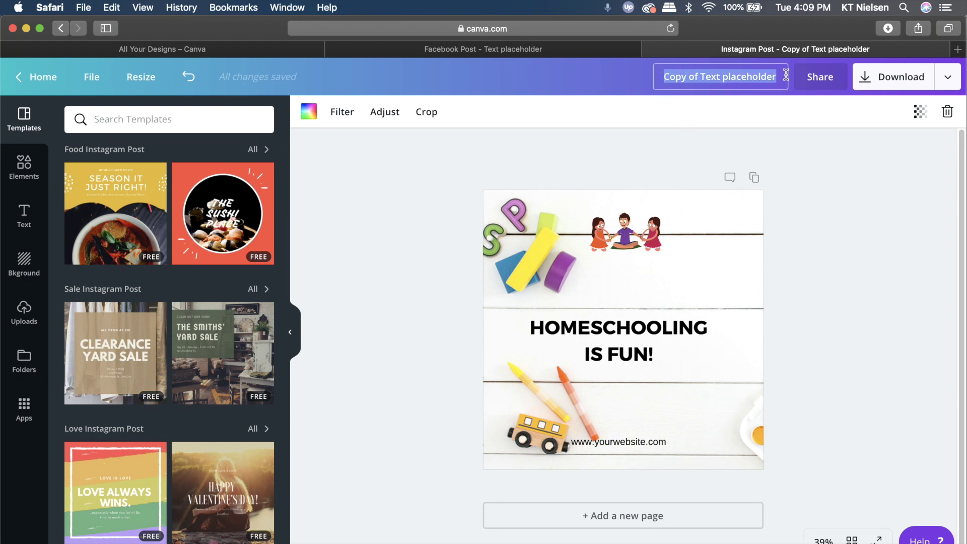
type("IG P")
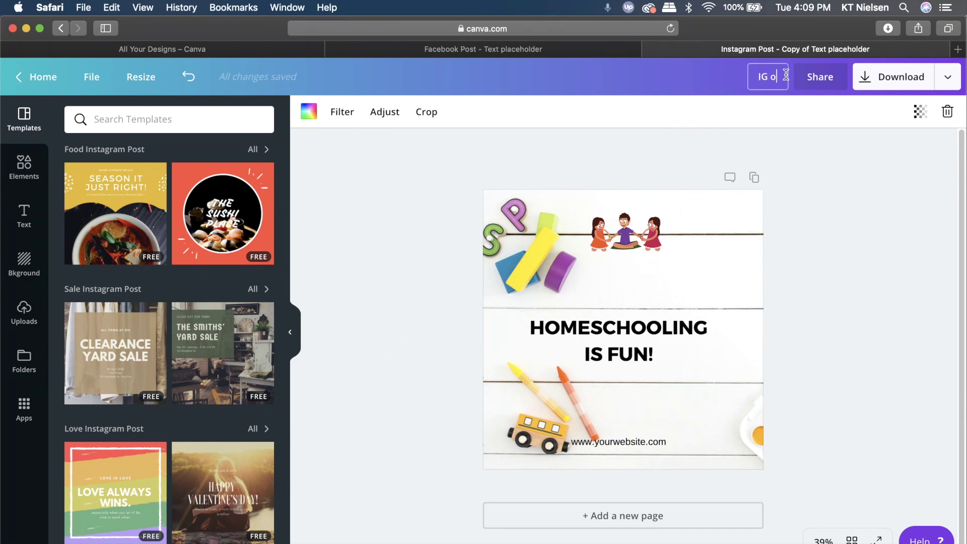
type("ost")
left_click(828, 194)
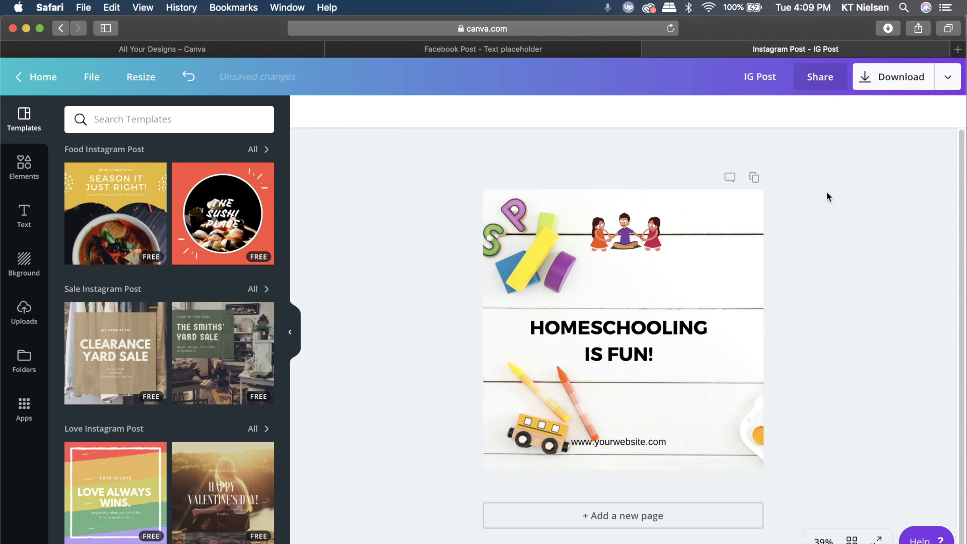
Return to the original Facebook design and rename it 'FB Post'
left_click(540, 48)
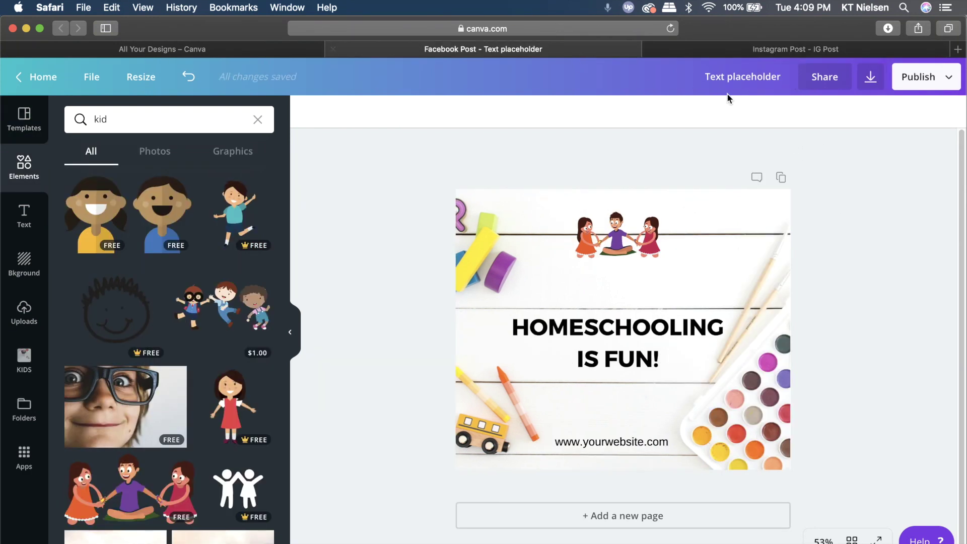
left_click(734, 79)
type("FB P{o")
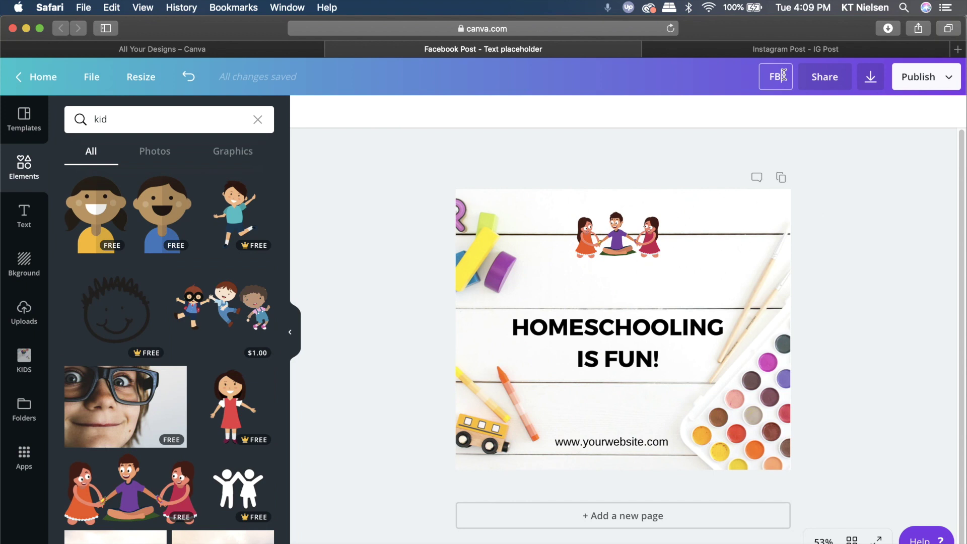
key("BackSpace")
key("BackSpace")
type("ost")
left_click(823, 160)
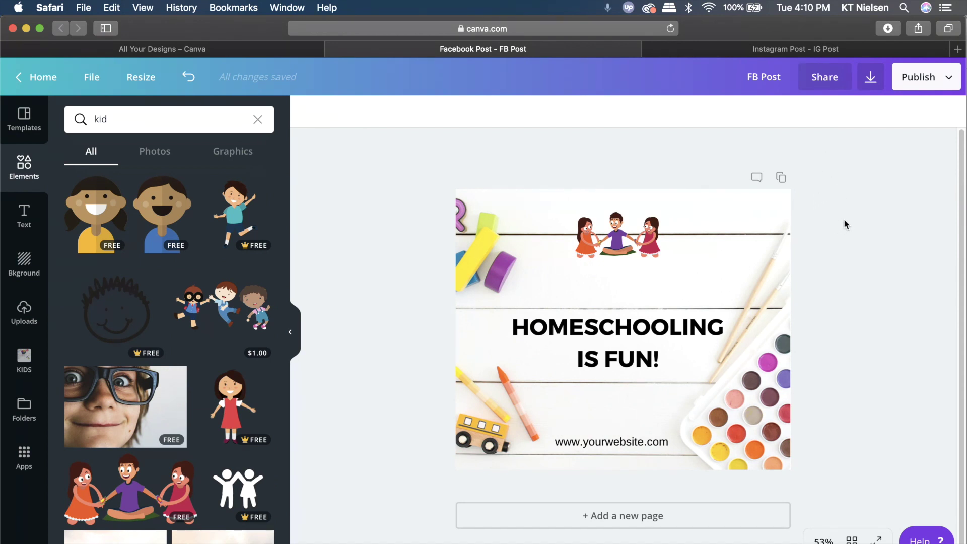
Make a custom 1080 × 1920 px resized copy of the FB Post
left_click(140, 79)
scroll(234, 337, "down", 2)
scroll(217, 331, "down", 10)
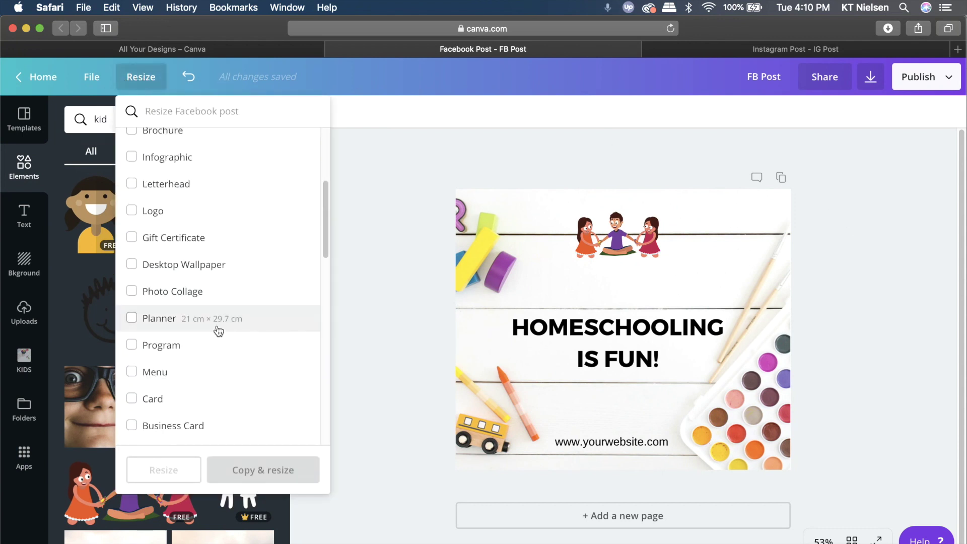
scroll(218, 331, "down", 3)
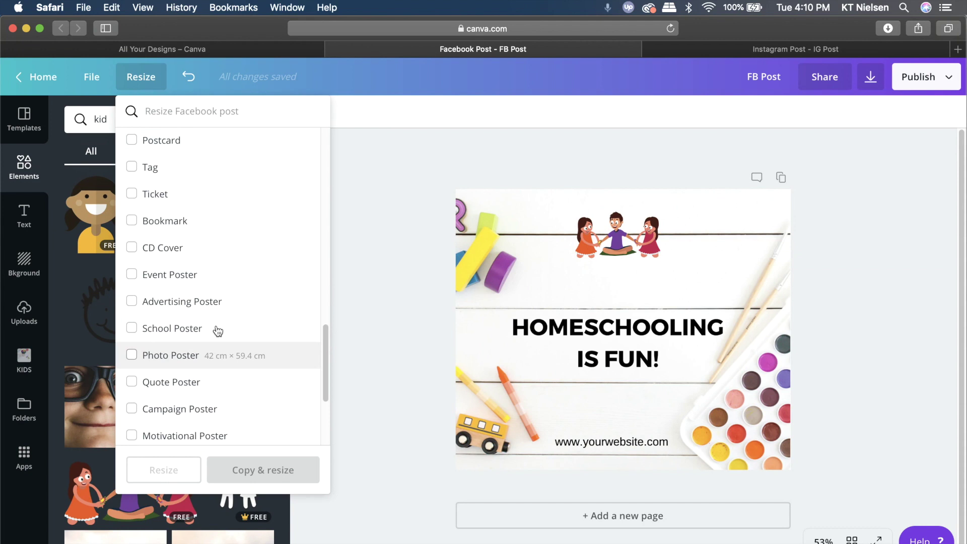
scroll(218, 331, "down", 3)
scroll(214, 329, "up", 15)
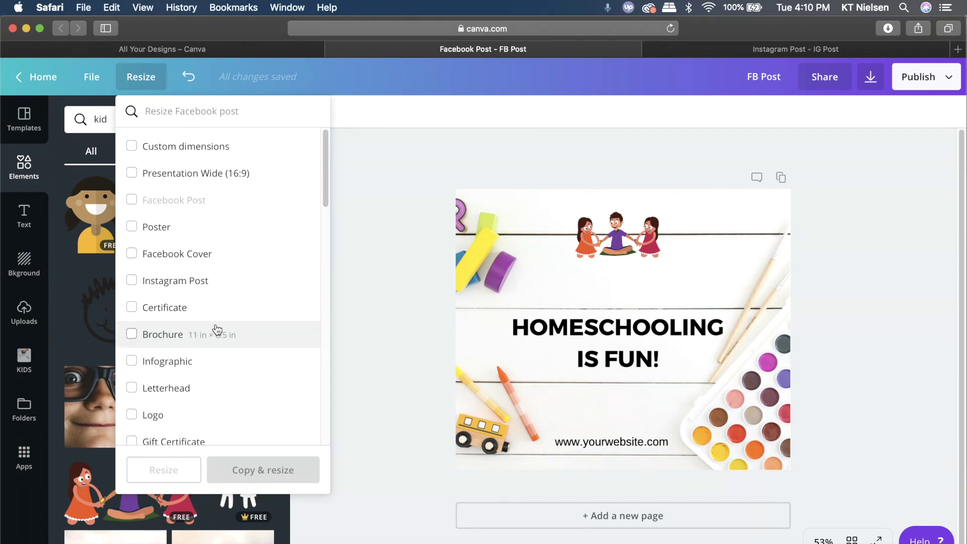
left_click(132, 148)
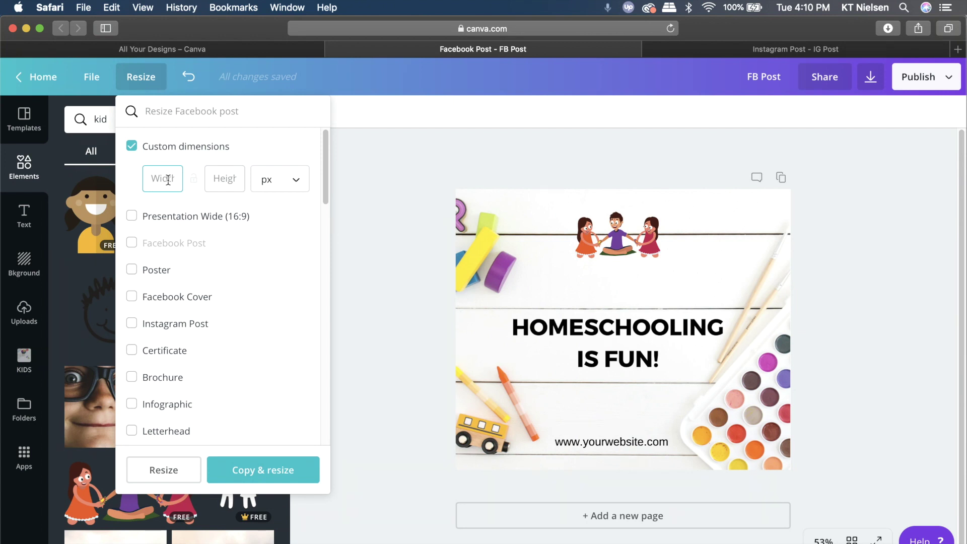
type("1080")
left_click(224, 180)
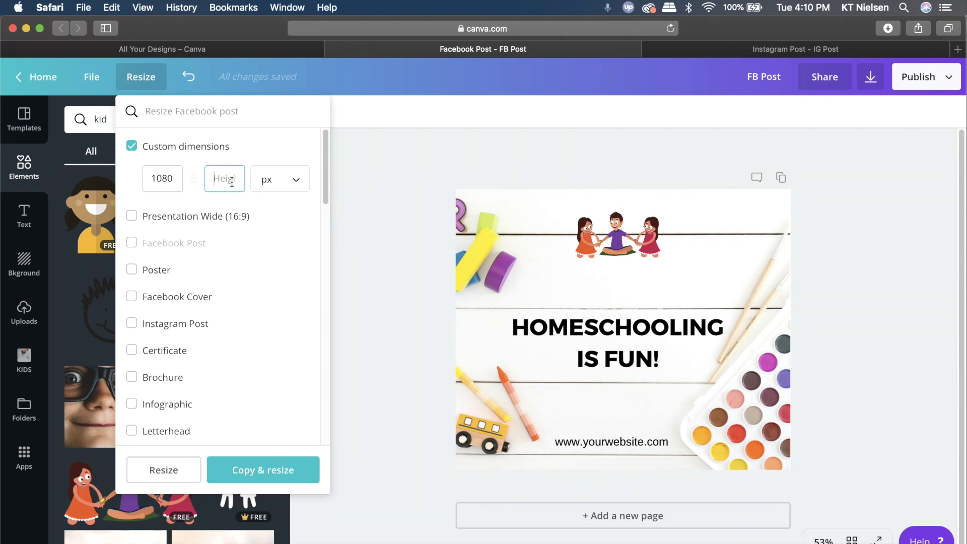
type("1920")
left_click(262, 476)
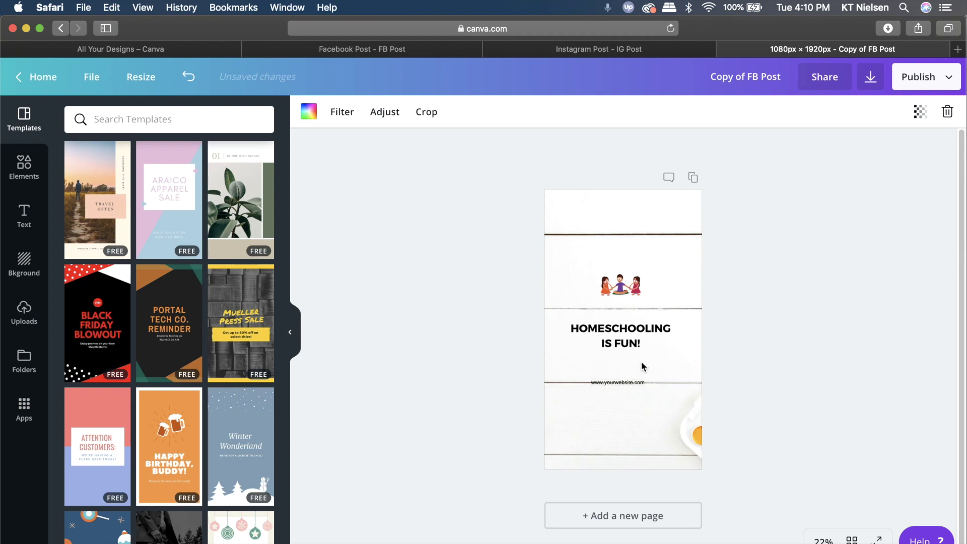
Move the children to the top, enlarge and centre the heading, and drop the website text to the bottom
left_click_drag(635, 291, 633, 215)
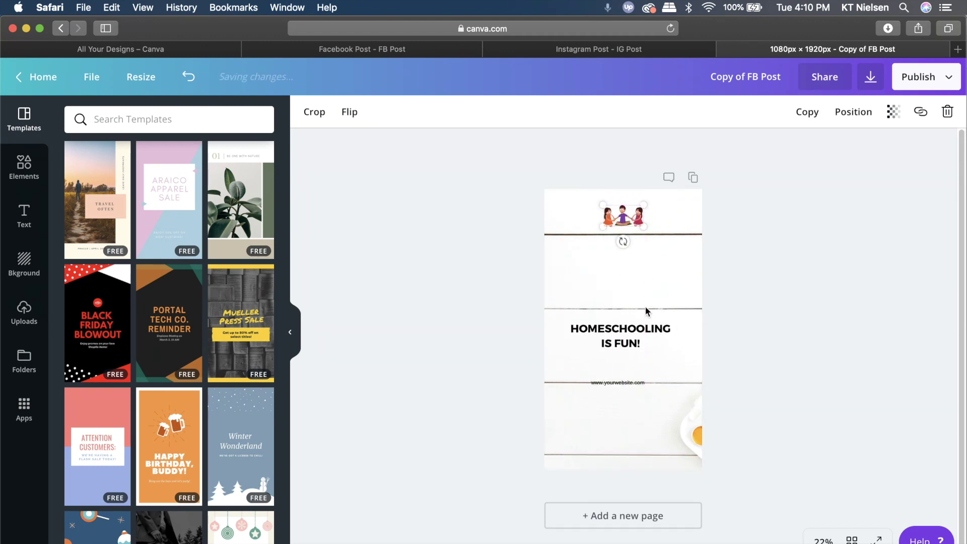
left_click(650, 340)
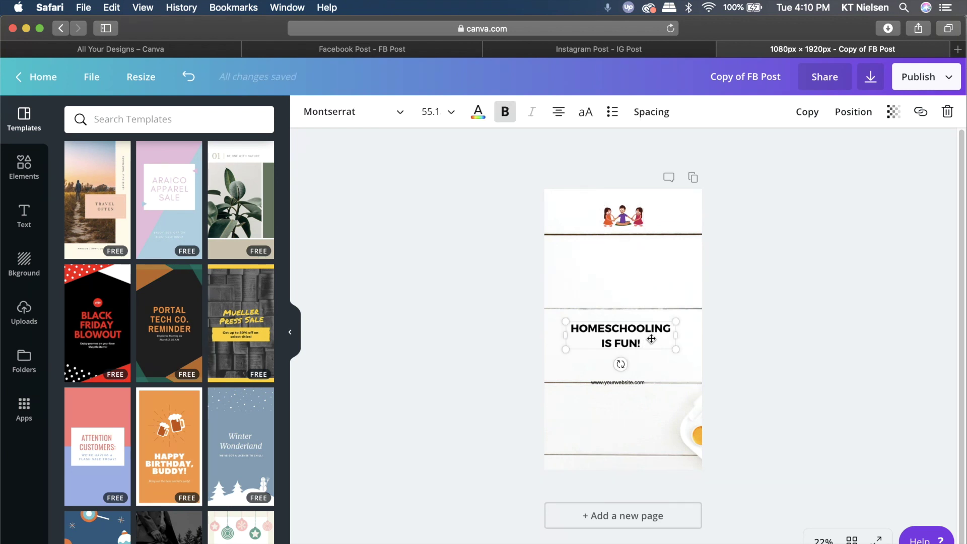
left_click_drag(677, 347, 697, 355)
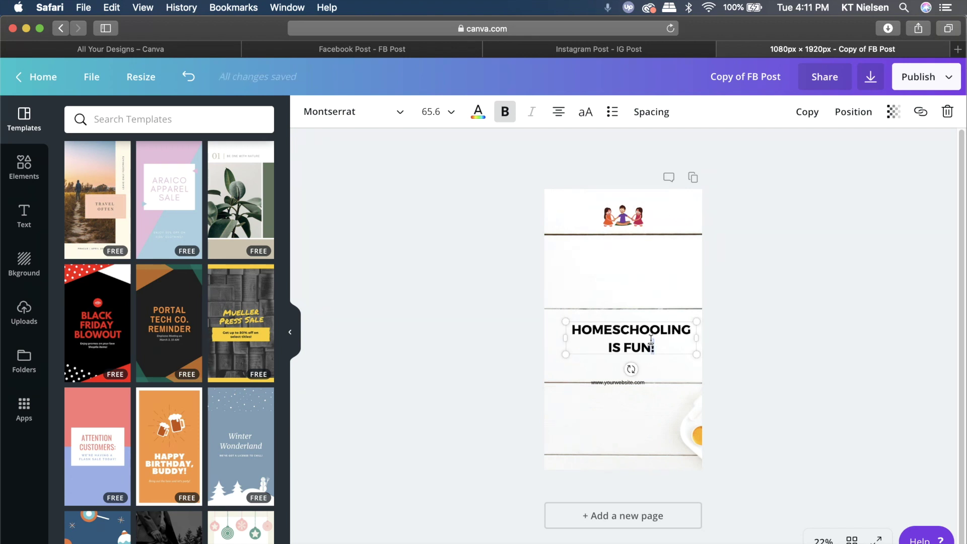
left_click(637, 383)
left_click_drag(636, 383, 643, 445)
left_click(649, 336)
left_click_drag(649, 337, 645, 337)
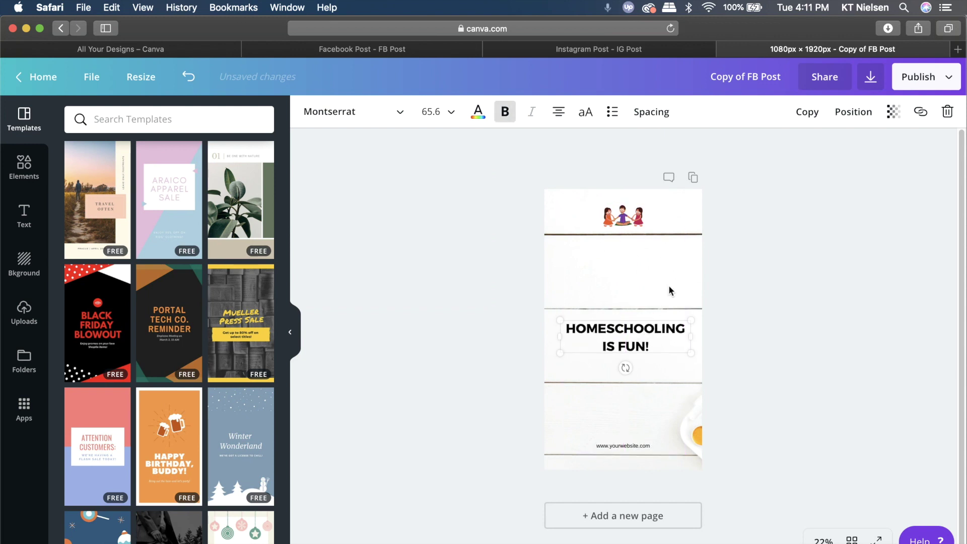
Shift the background within its frame to reveal the paint palette
double_click(672, 271)
left_click_drag(652, 267, 527, 259)
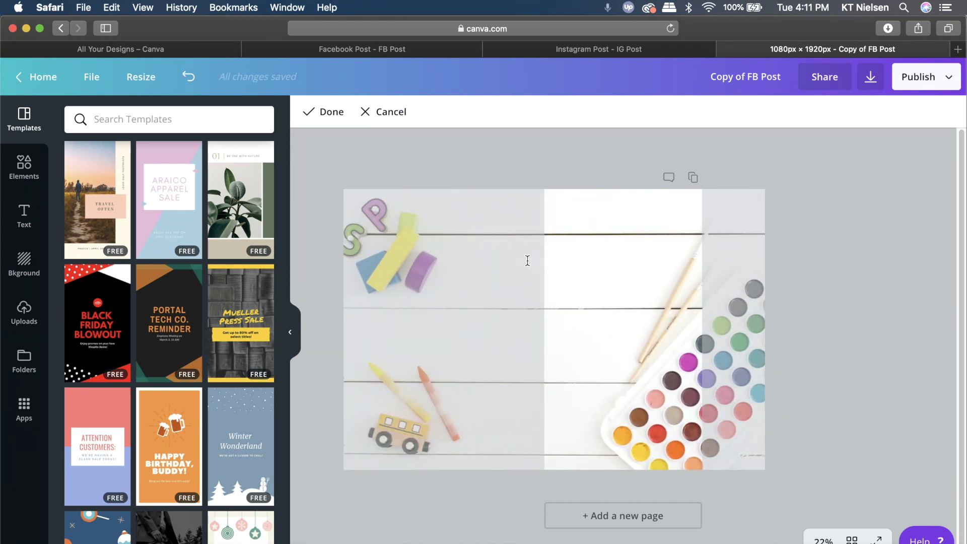
left_click(842, 264)
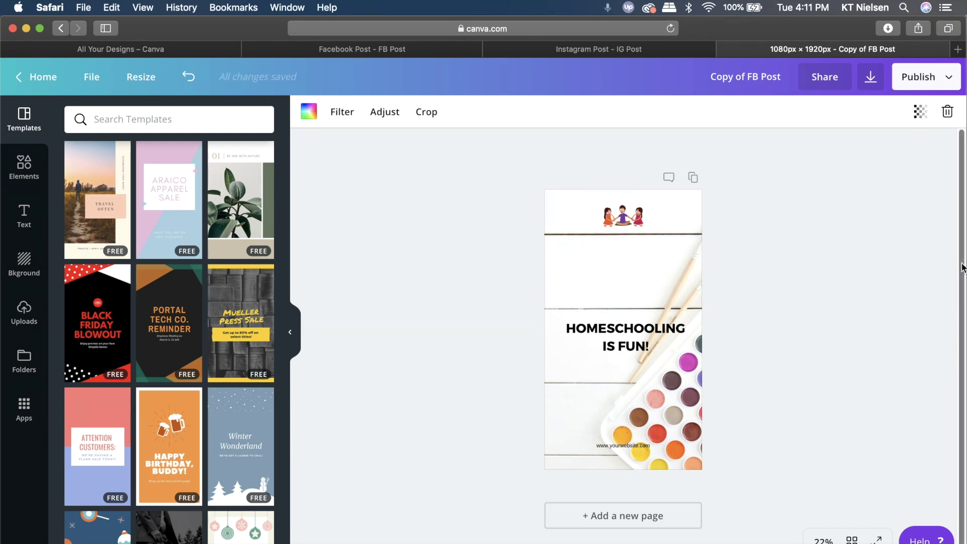
left_click_drag(711, 77, 781, 78)
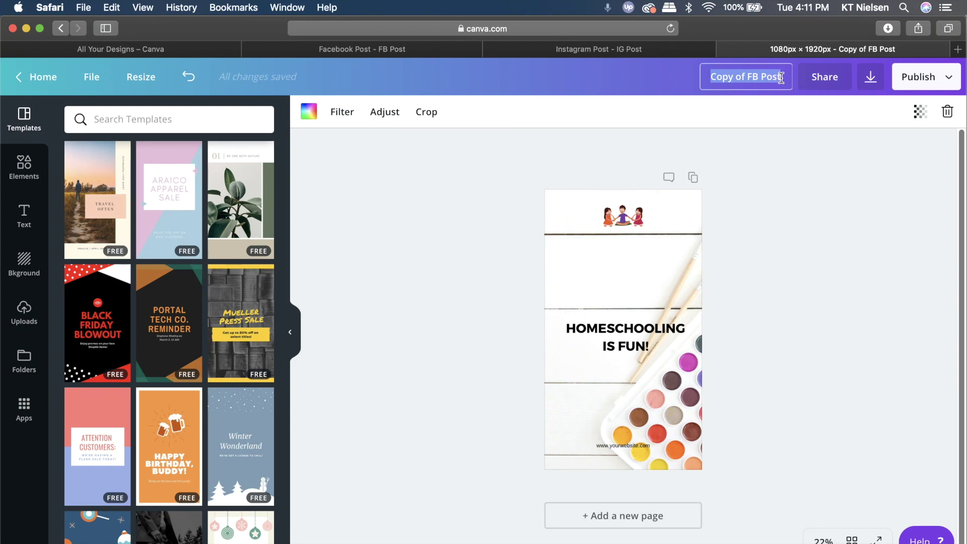
Title the story copy 'IGS Post' and bring up the list of resize sizes
type("IGS Post")
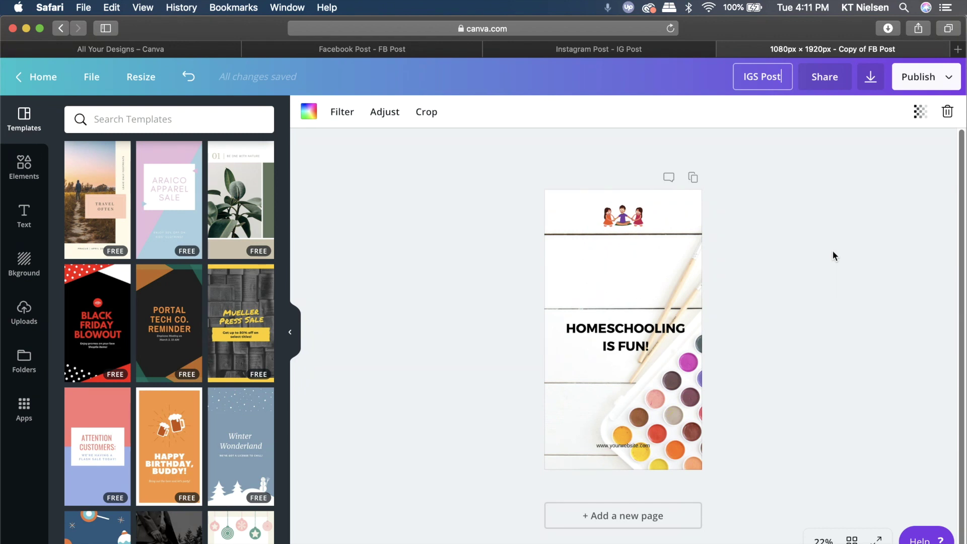
left_click(144, 80)
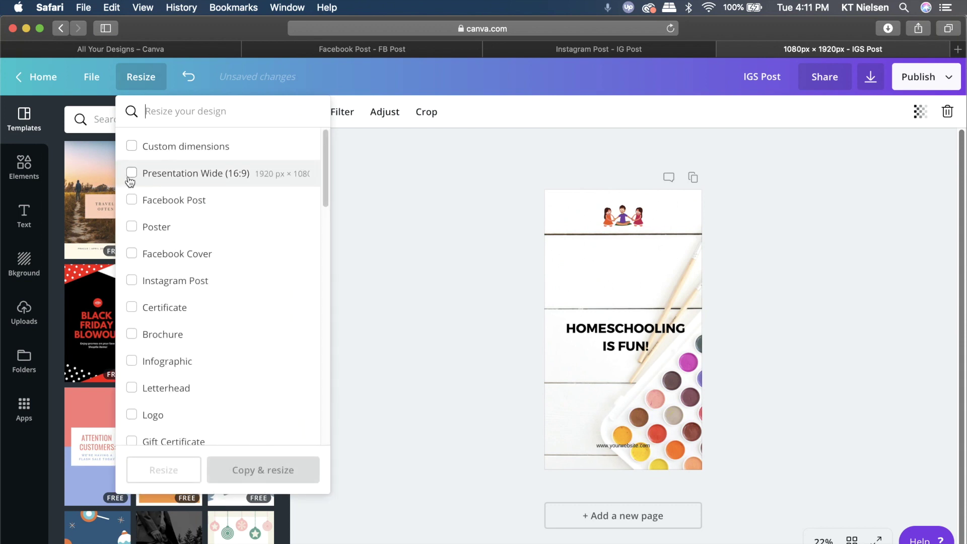
Browse the resize sizes, then dismiss the list without resizing the IGS Post design
scroll(146, 186, "down", 1)
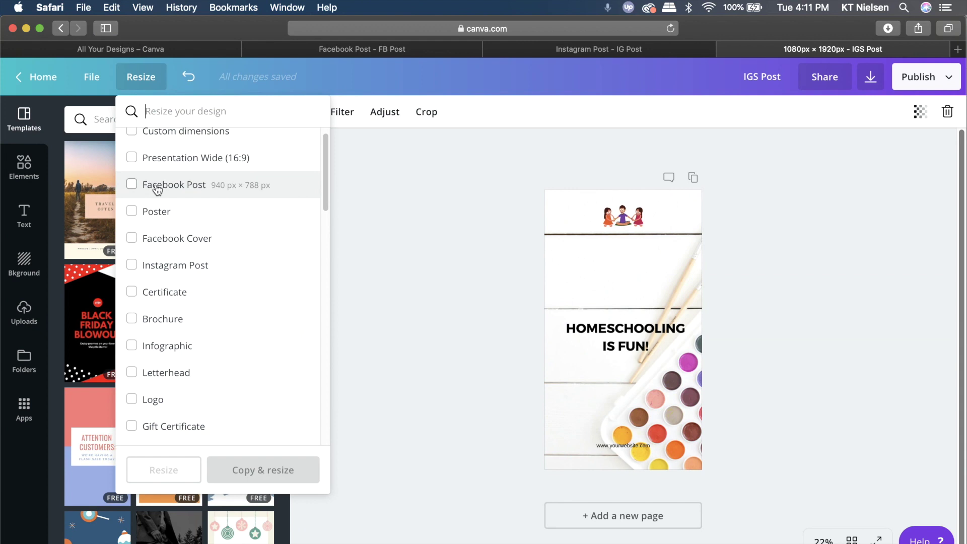
scroll(146, 195, "down", 1)
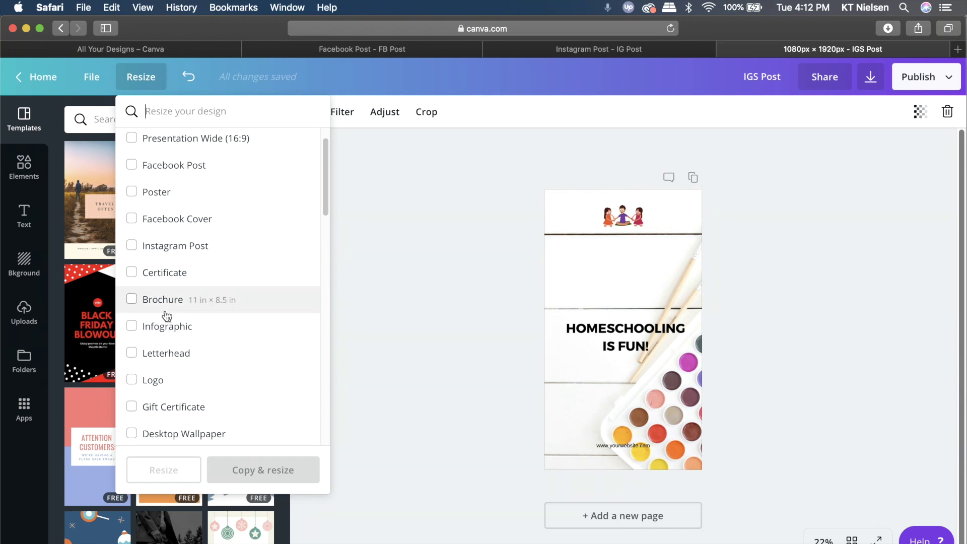
left_click(426, 329)
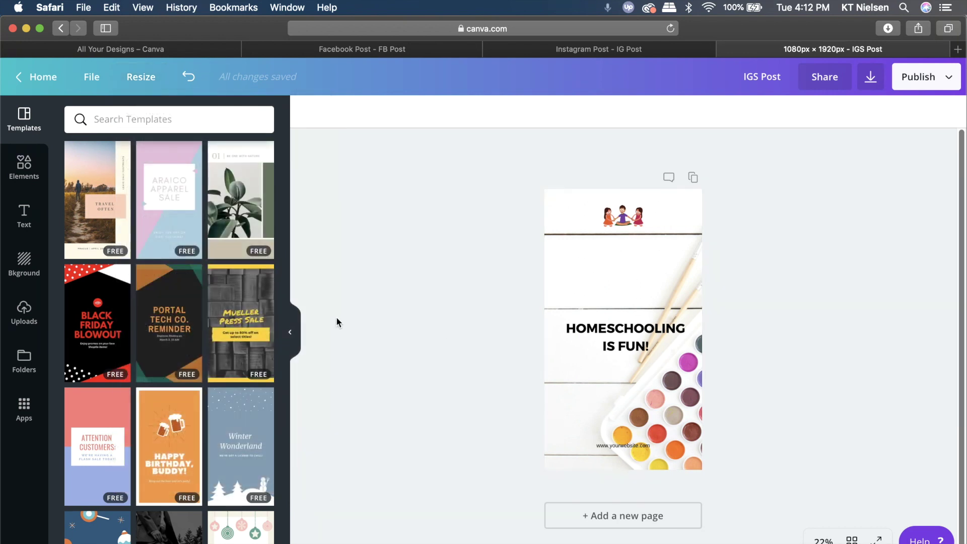